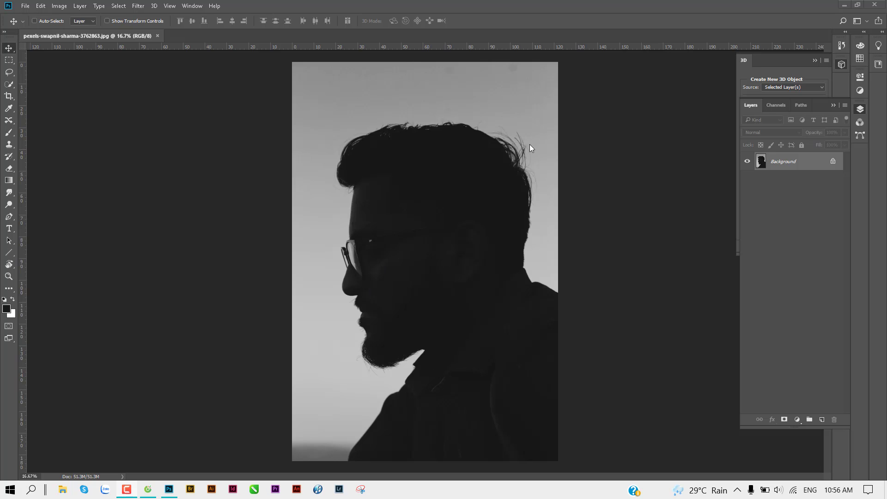
- Open the Select menu and point to Color Range for the portrait
{"action": "left_click", "coordinate": [119, 5]}
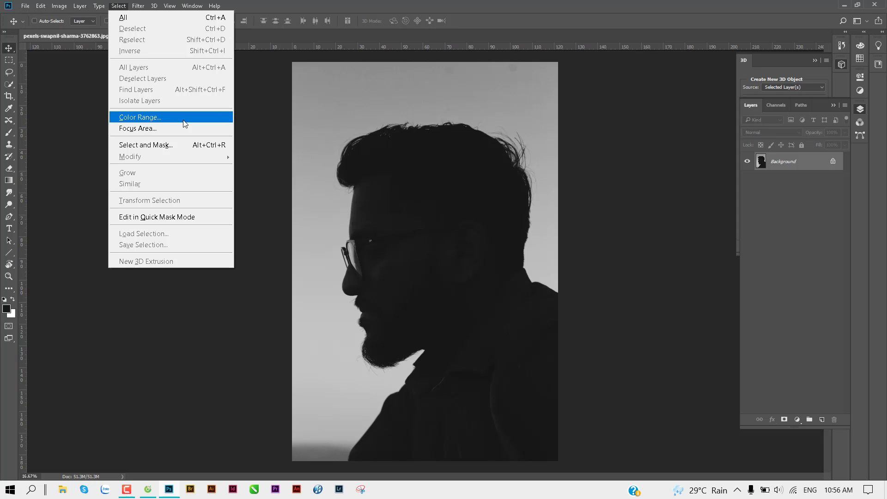
- In Color Range, sample the man's dark silhouette so the preview shows him white
{"action": "left_click", "coordinate": [185, 123]}
{"action": "left_click_drag", "start_coordinate": [645, 87], "coordinate": [228, 80]}
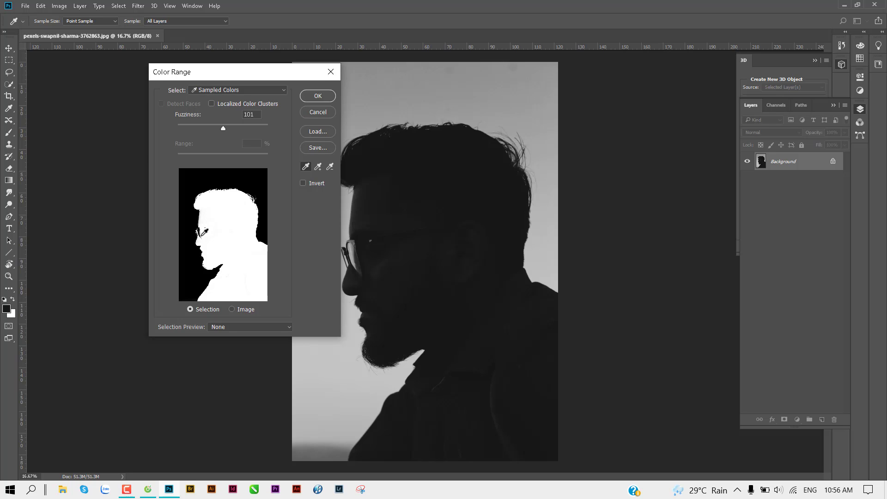
{"action": "left_click", "coordinate": [253, 264]}
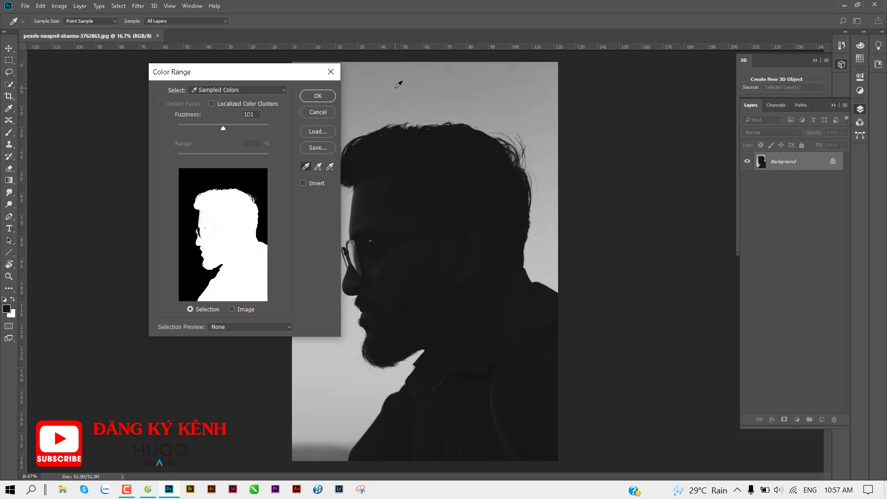
{"action": "left_click", "coordinate": [399, 85]}
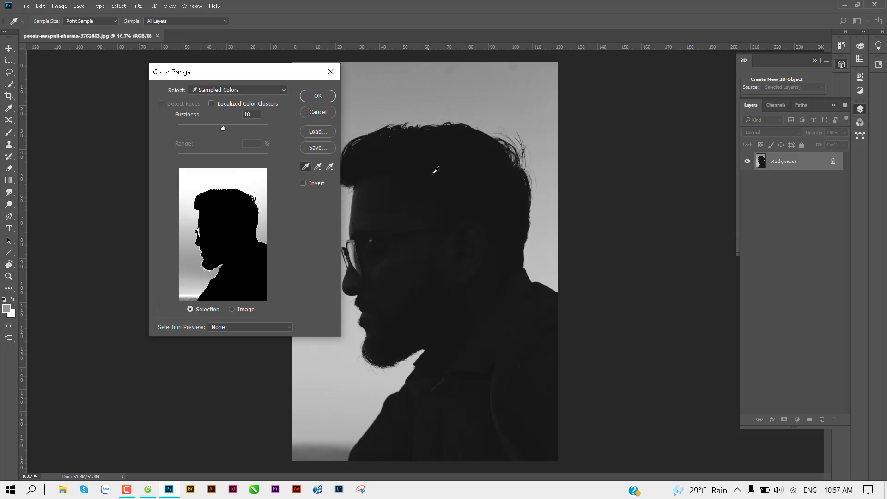
{"action": "left_click", "coordinate": [437, 158]}
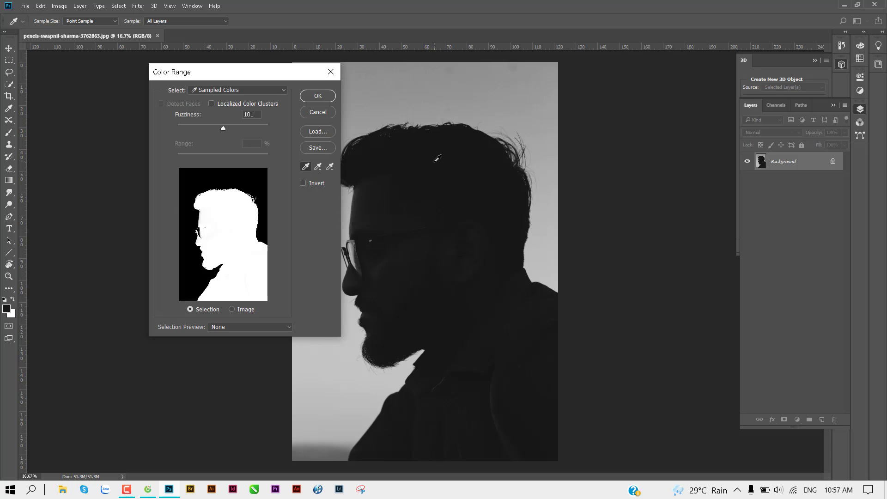
{"action": "left_click_drag", "start_coordinate": [293, 77], "coordinate": [224, 74]}
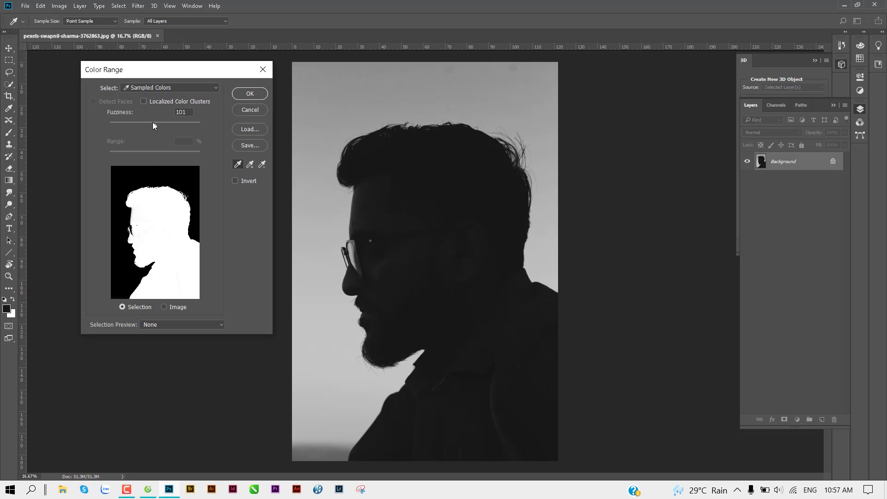
- Tune Color Range fuzziness to 104 and apply the silhouette selection
{"action": "left_click_drag", "start_coordinate": [156, 127], "coordinate": [201, 125]}
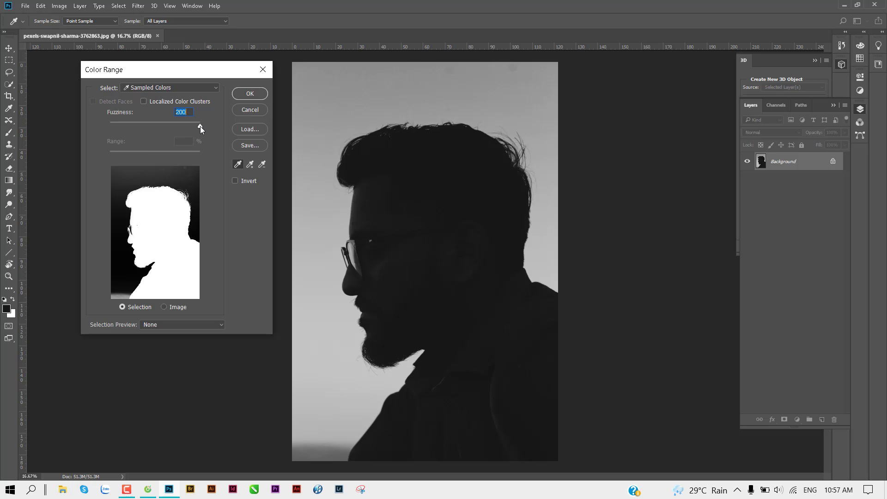
{"action": "left_click_drag", "start_coordinate": [200, 125], "coordinate": [176, 126]}
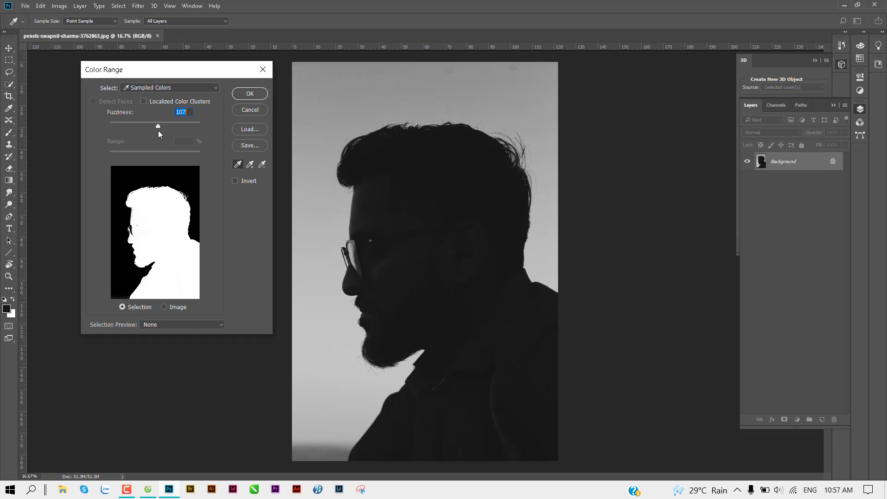
{"action": "left_click_drag", "start_coordinate": [159, 132], "coordinate": [158, 131]}
{"action": "left_click_drag", "start_coordinate": [159, 124], "coordinate": [184, 126]}
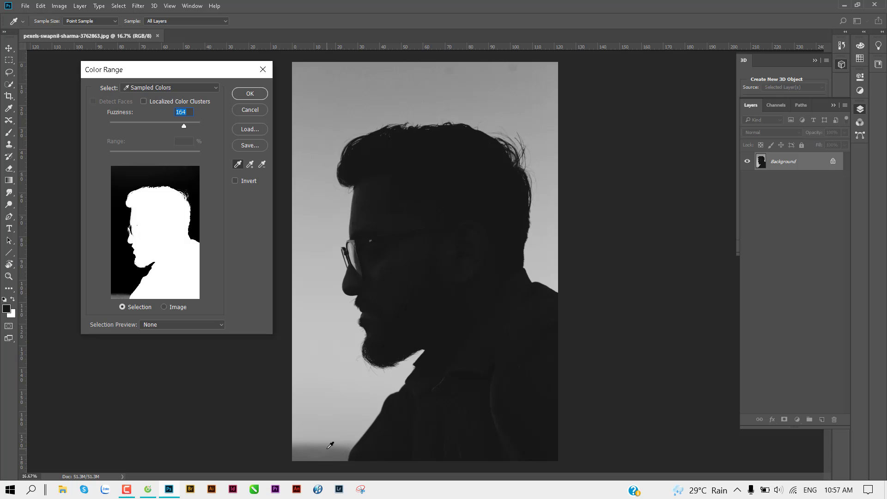
{"action": "left_click_drag", "start_coordinate": [183, 122], "coordinate": [166, 120]}
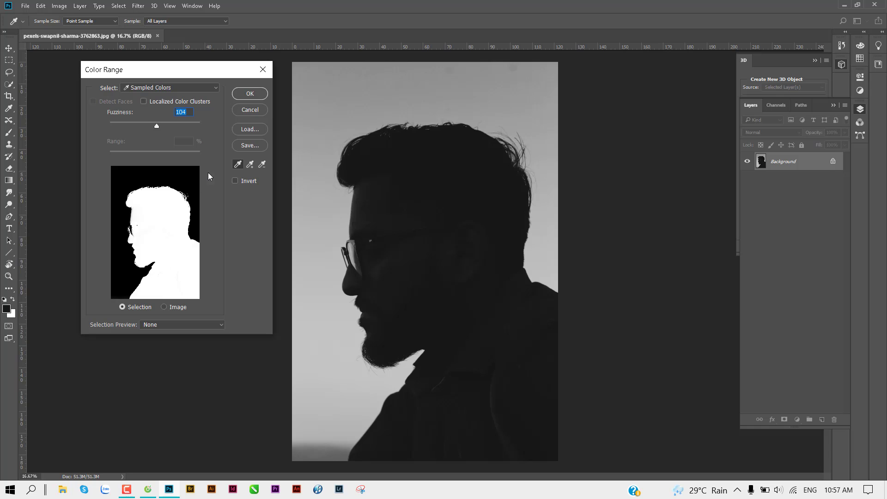
{"action": "left_click", "coordinate": [243, 95]}
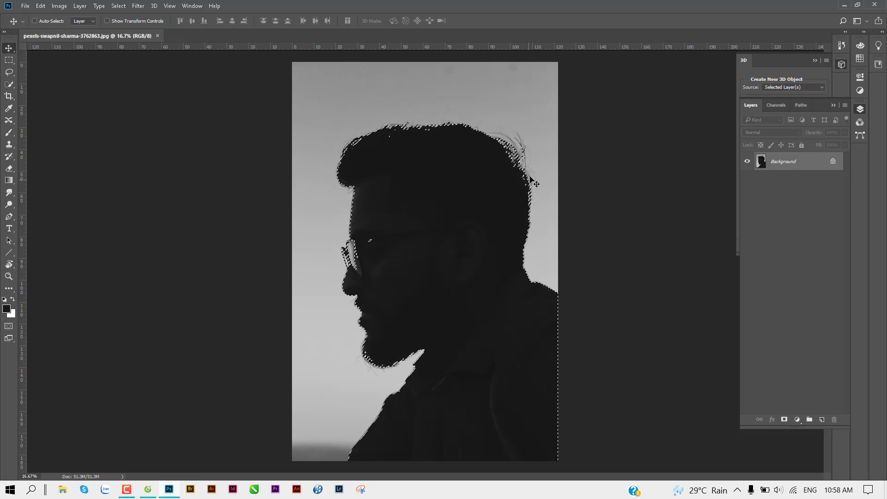
- Zoom in on the glasses and Shift-lasso the lens into the silhouette selection
{"action": "key", "text": "ctrl+space"}
{"action": "left_click_drag", "start_coordinate": [344, 246], "coordinate": [372, 229]}
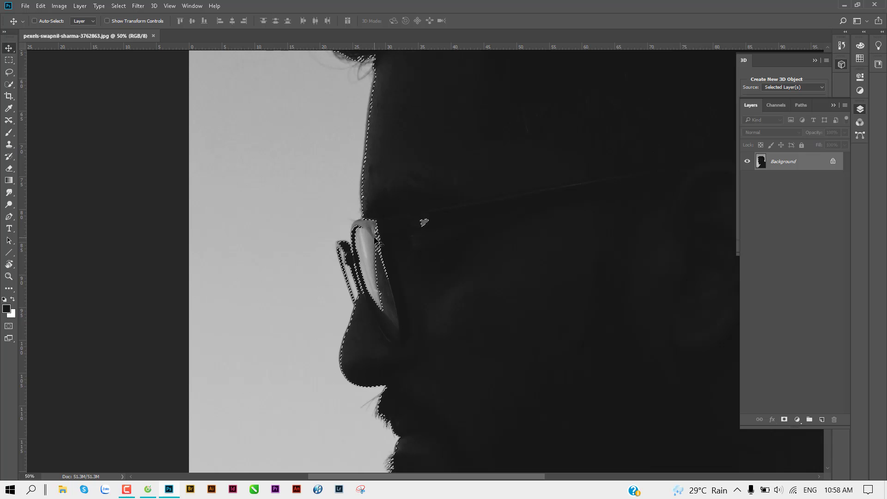
{"action": "scroll", "coordinate": [371, 229], "scroll_direction": "up", "scroll_amount": 1}
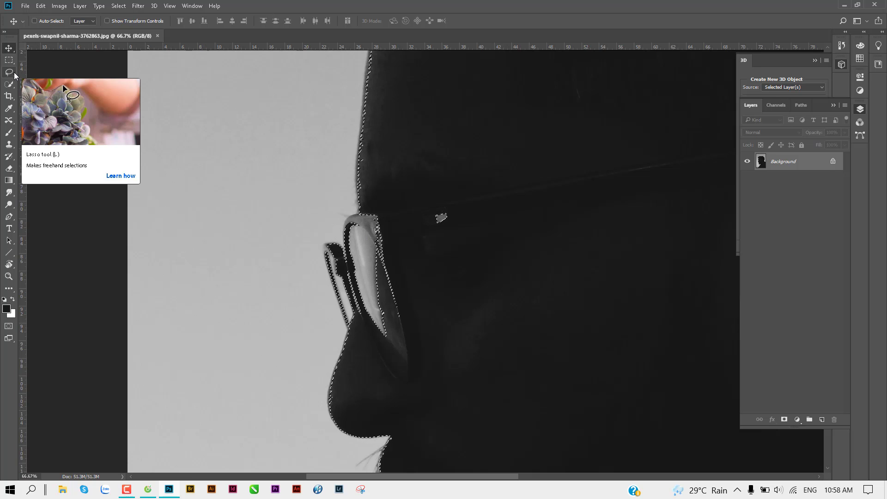
{"action": "left_click", "coordinate": [13, 72]}
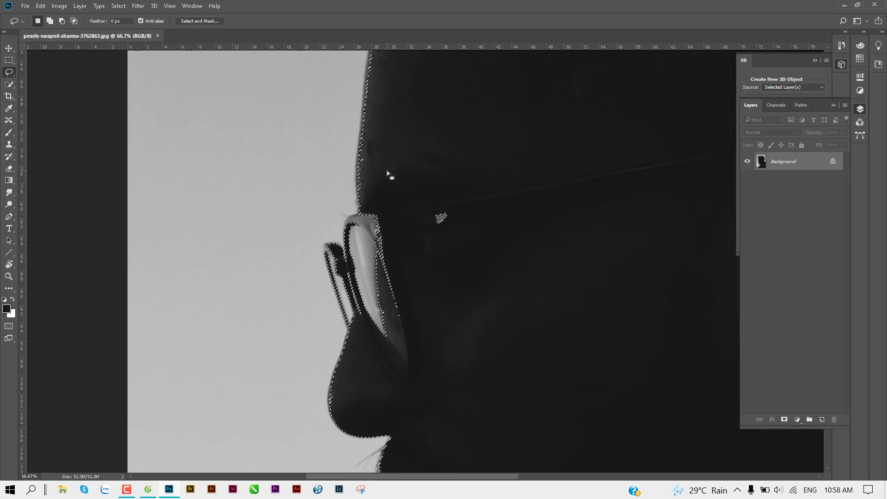
{"action": "key", "text": "shift"}
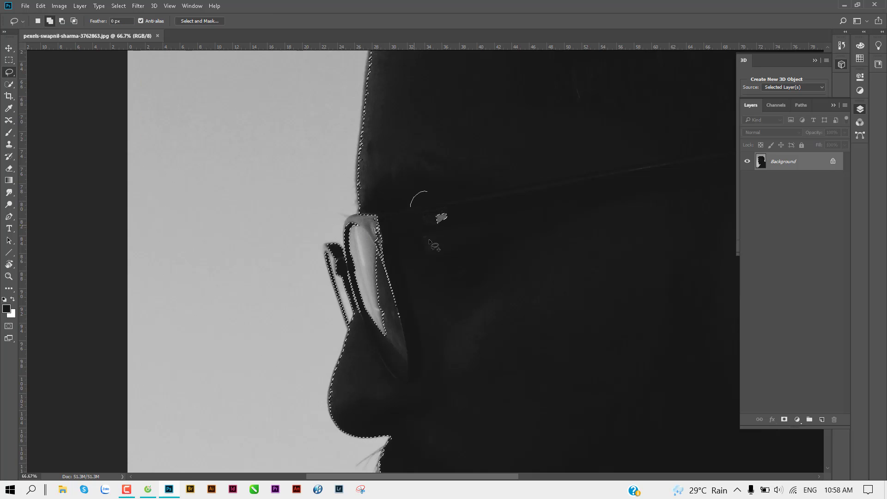
{"action": "left_click_drag", "start_coordinate": [431, 199], "coordinate": [429, 178]}
{"action": "scroll", "coordinate": [370, 203], "scroll_direction": "up", "scroll_amount": 1, "text": "alt"}
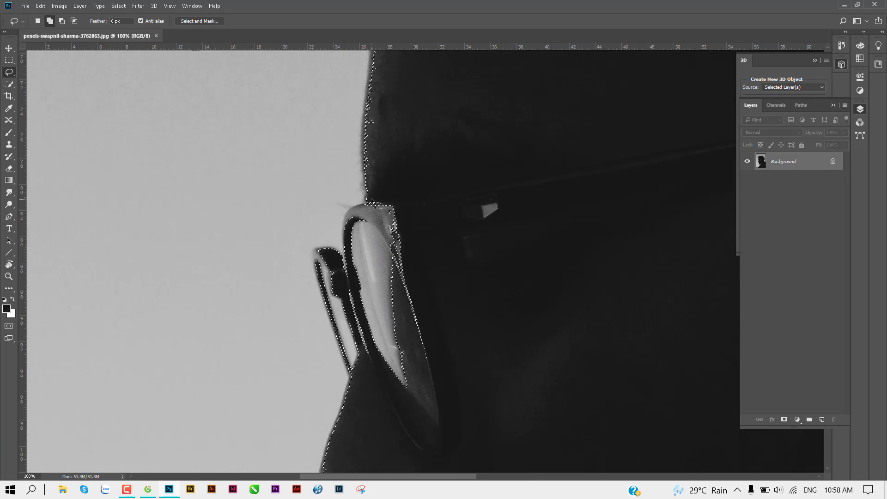
{"action": "key", "text": "shift"}
{"action": "left_click_drag", "start_coordinate": [350, 212], "coordinate": [538, 347]}
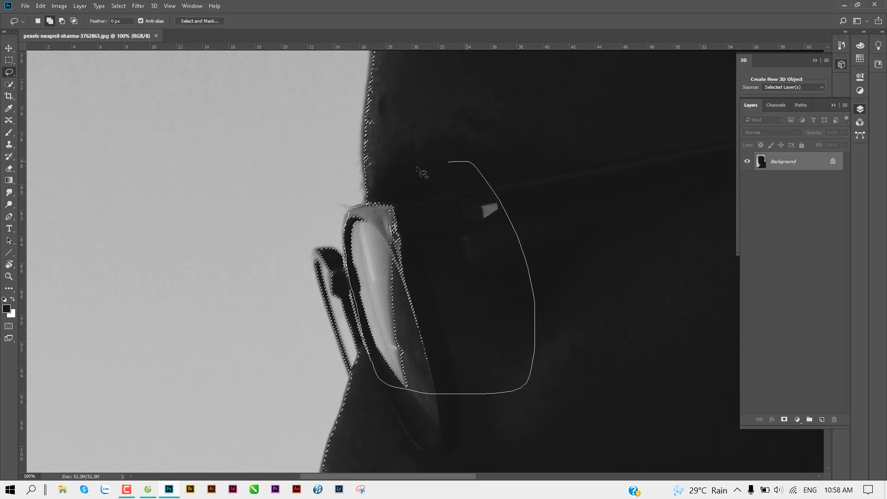
{"action": "left_click_drag", "start_coordinate": [539, 347], "coordinate": [369, 201]}
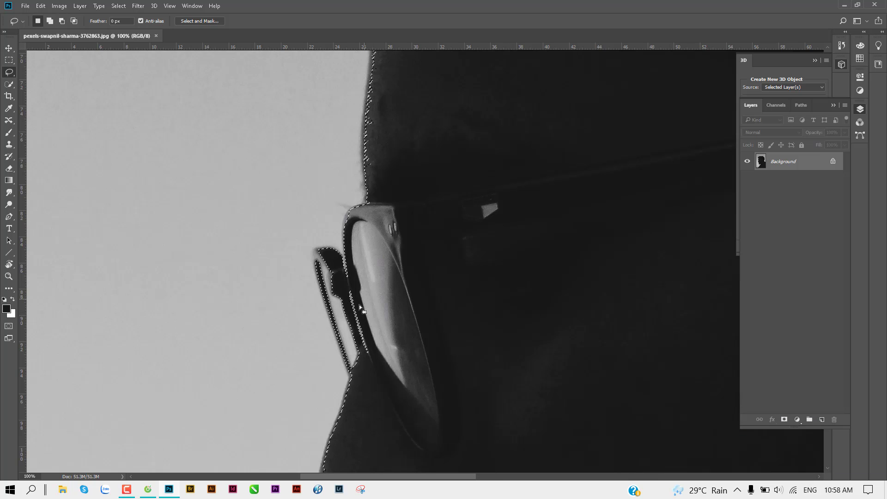
- Lasso the glasses' temple arm into the selection, then zoom back out
{"action": "left_click_drag", "start_coordinate": [351, 271], "coordinate": [373, 232]}
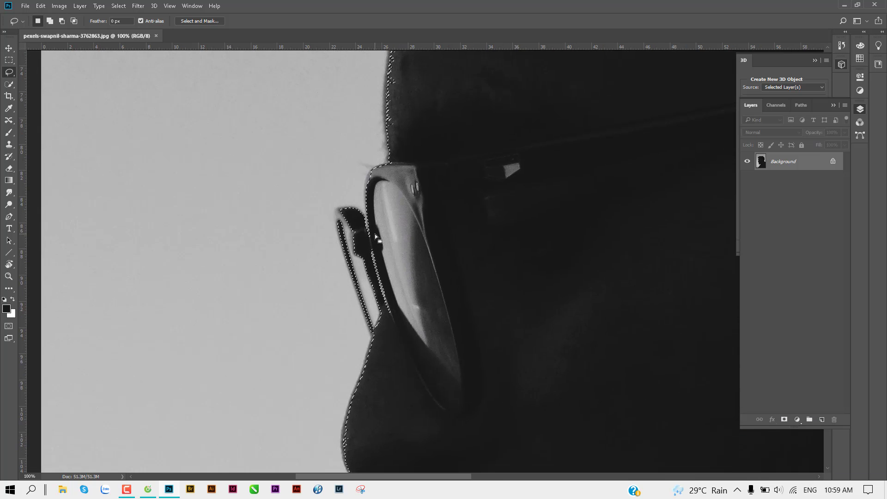
{"action": "key", "text": "shift"}
{"action": "left_click_drag", "start_coordinate": [363, 242], "coordinate": [360, 281]}
{"action": "left_click_drag", "start_coordinate": [359, 282], "coordinate": [372, 245]}
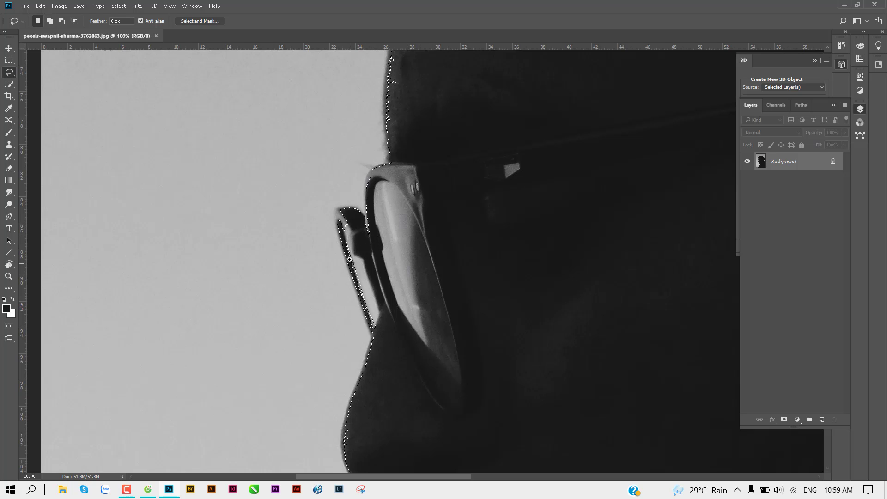
{"action": "scroll", "coordinate": [356, 290], "scroll_direction": "up", "scroll_amount": 1}
{"action": "mouse_move", "coordinate": [346, 188]}
{"action": "left_mouse_down"}
{"action": "mouse_move", "coordinate": [341, 225]}
{"action": "mouse_move", "coordinate": [396, 385]}
{"action": "left_mouse_up"}
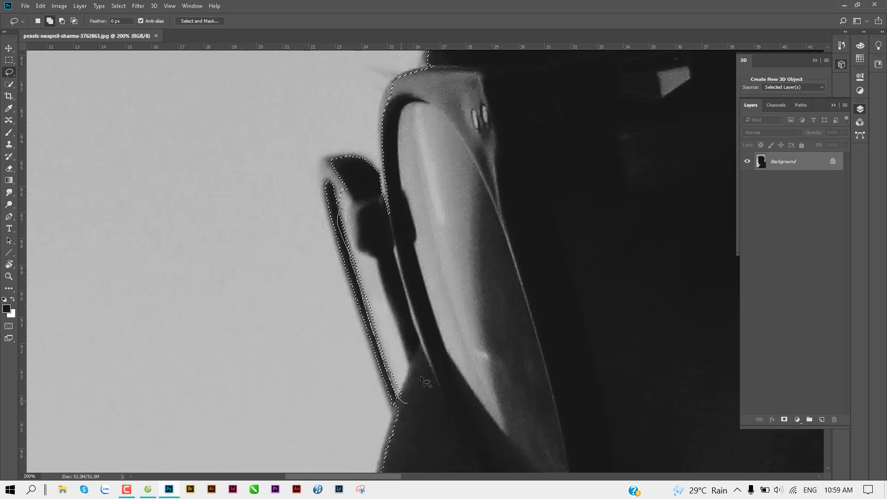
{"action": "left_click_drag", "start_coordinate": [395, 384], "coordinate": [359, 214]}
{"action": "scroll", "coordinate": [369, 212], "scroll_direction": "down", "scroll_amount": 1}
{"action": "scroll", "coordinate": [368, 211], "scroll_direction": "down", "scroll_amount": 2}
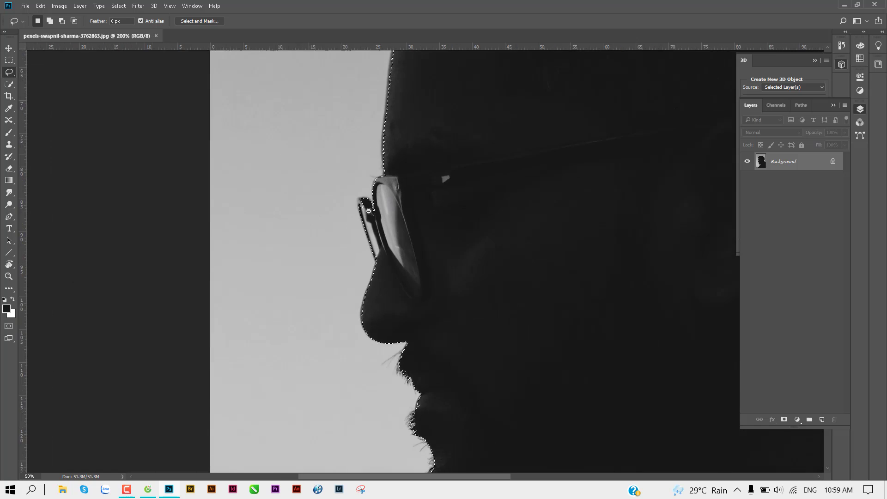
{"action": "scroll", "coordinate": [392, 277], "scroll_direction": "down", "scroll_amount": 2}
{"action": "scroll", "coordinate": [416, 342], "scroll_direction": "down", "scroll_amount": 1}
{"action": "scroll", "coordinate": [438, 336], "scroll_direction": "down", "scroll_amount": 1}
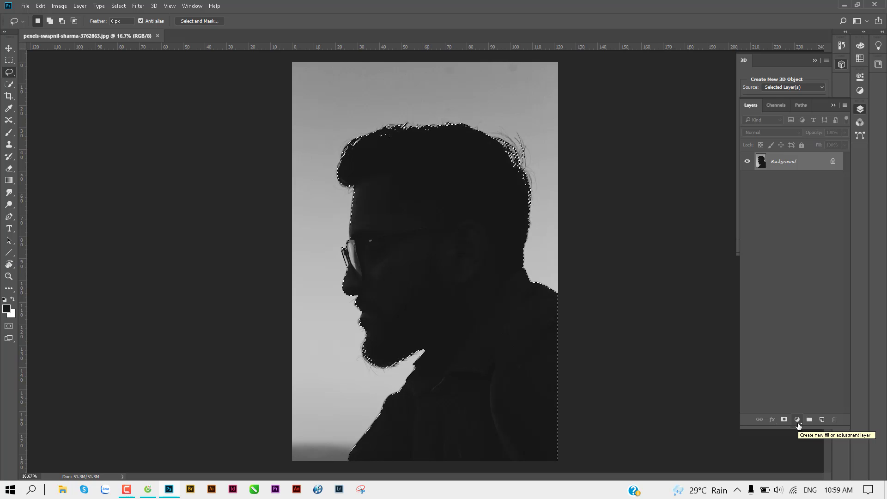
- Add a layer mask from the silhouette selection to hide the grey sky
{"action": "left_click", "coordinate": [797, 419]}
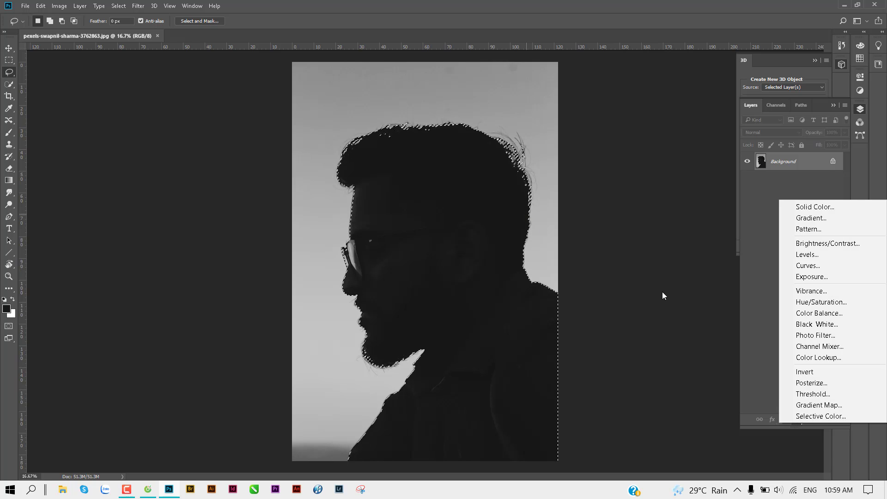
{"action": "left_click", "coordinate": [793, 418]}
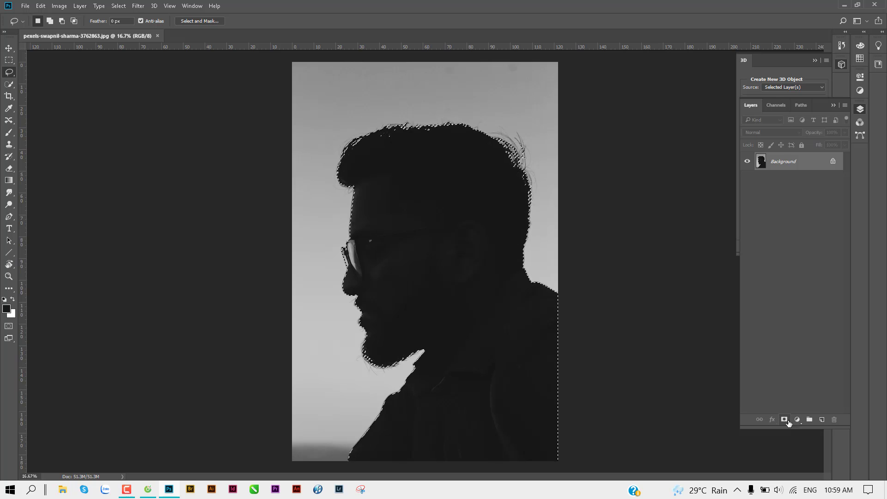
{"action": "left_click", "coordinate": [785, 419]}
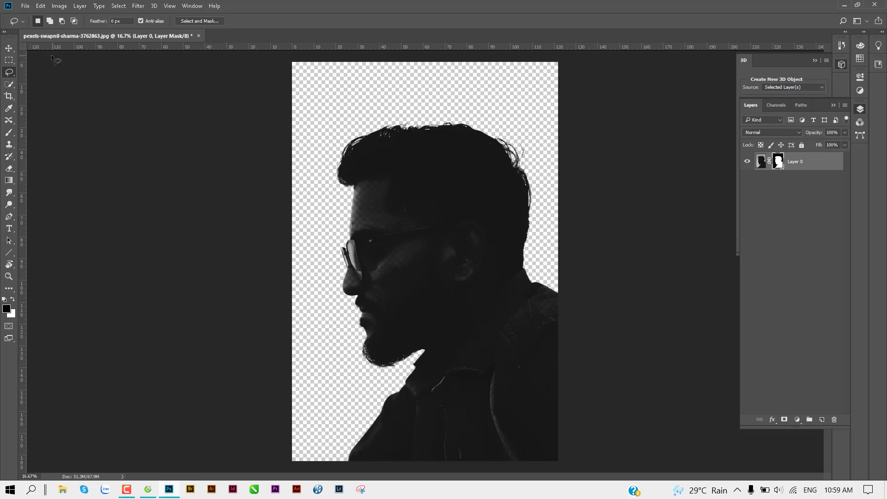
{"action": "left_click", "coordinate": [8, 47]}
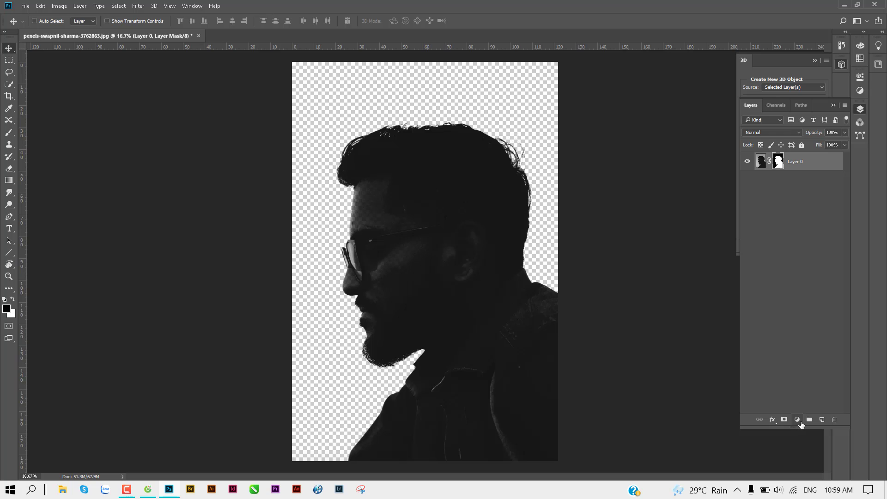
- Add a #ffffff Solid Color fill layer and drag it beneath Layer 0
{"action": "left_click", "coordinate": [798, 420]}
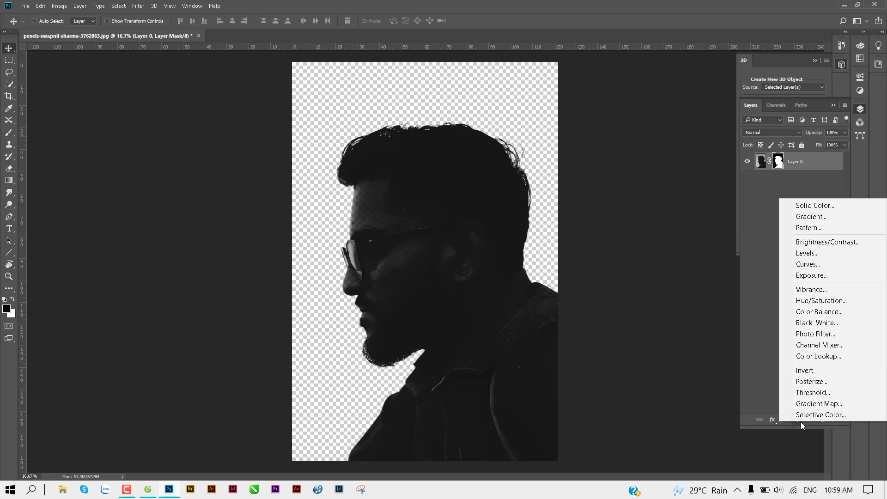
{"action": "left_click", "coordinate": [834, 207]}
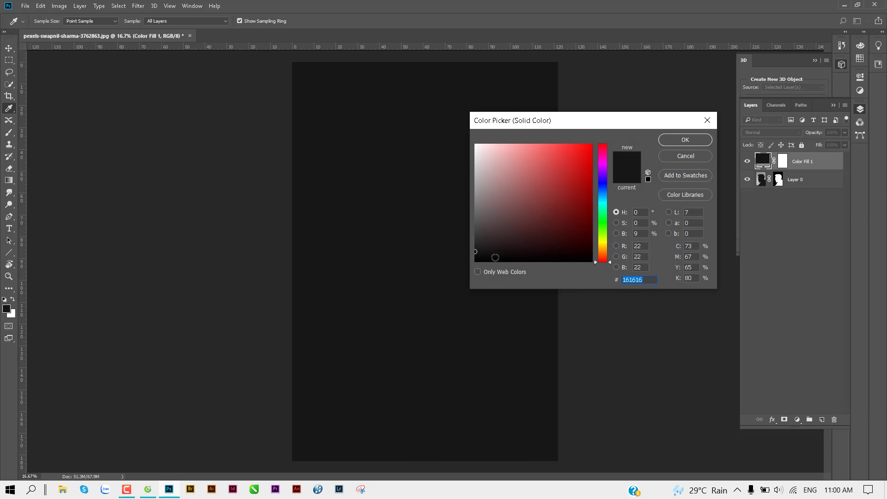
{"action": "left_click_drag", "start_coordinate": [495, 257], "coordinate": [472, 141]}
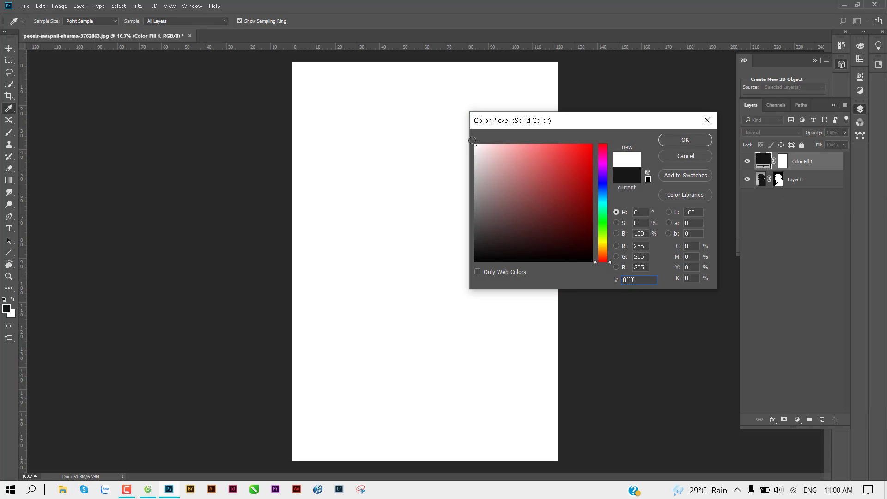
{"action": "key", "text": "Return"}
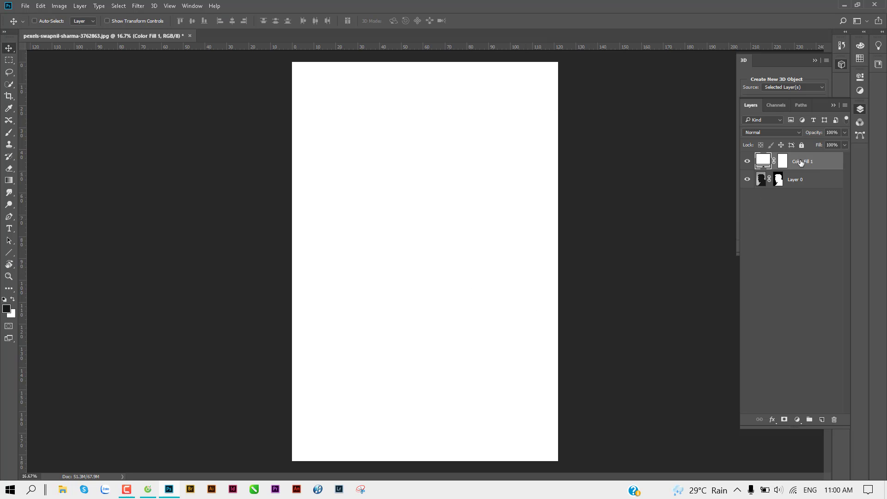
{"action": "left_click_drag", "start_coordinate": [800, 162], "coordinate": [800, 196]}
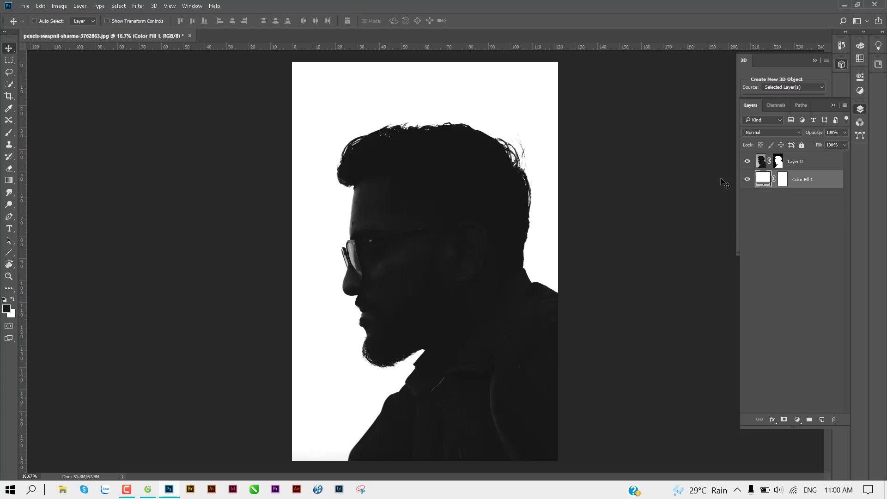
- Toggle the silhouette layer's visibility to check the white fill underneath
{"action": "left_click", "coordinate": [748, 162]}
{"action": "left_click", "coordinate": [748, 161]}
{"action": "left_click", "coordinate": [747, 162]}
{"action": "left_click", "coordinate": [747, 162]}
- Open pexels-vlad-bagacian-1061623.jpg from the Desktop
{"action": "key", "text": "ctrl+o"}
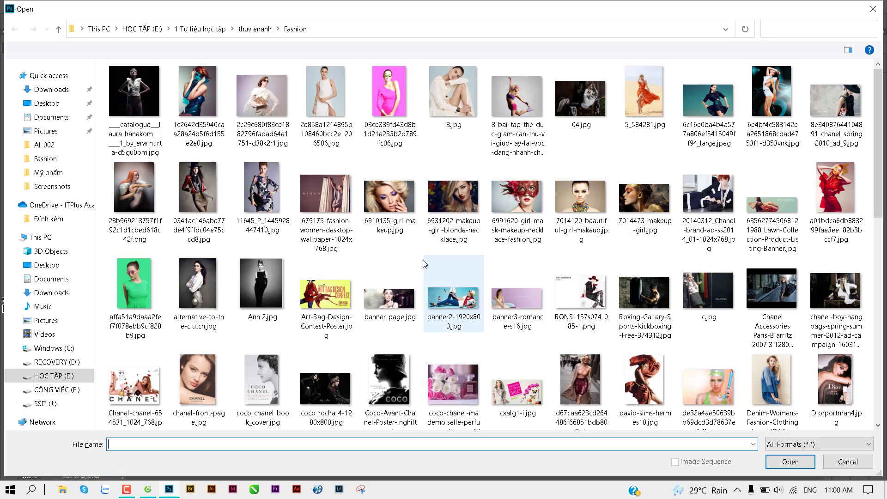
{"action": "left_click", "coordinate": [48, 265]}
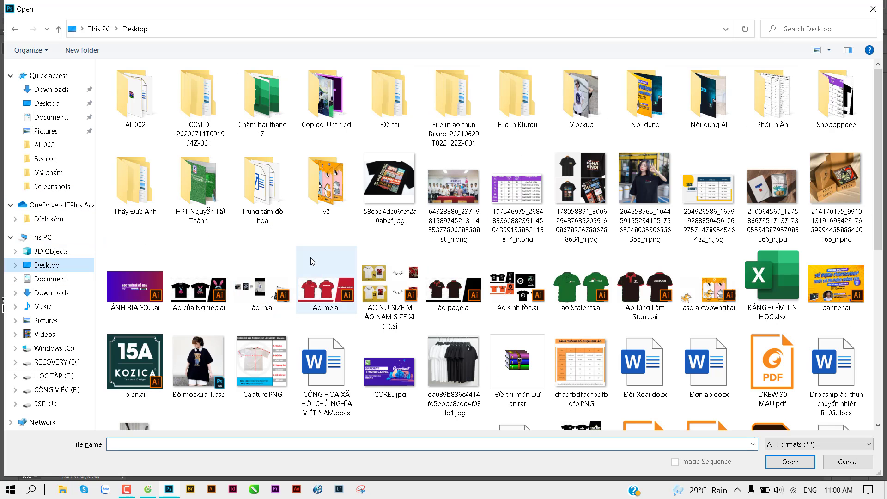
{"action": "scroll", "coordinate": [473, 290], "scroll_direction": "down", "scroll_amount": 5}
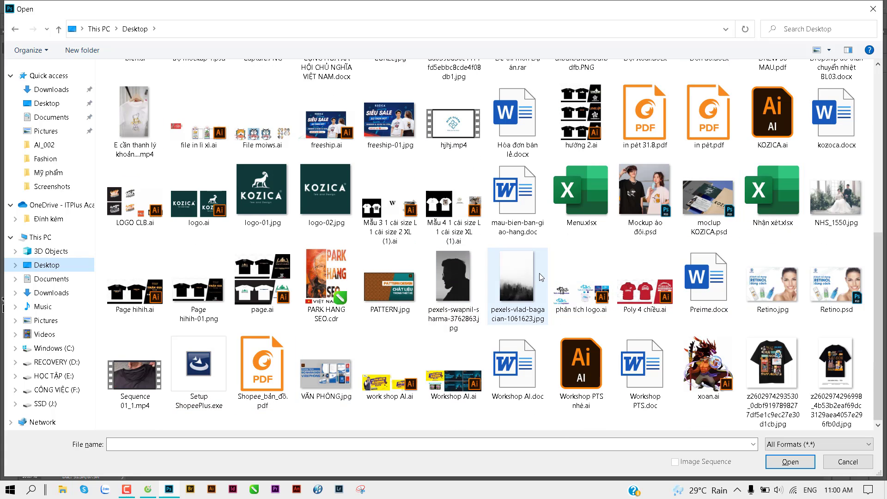
{"action": "double_click", "coordinate": [519, 282]}
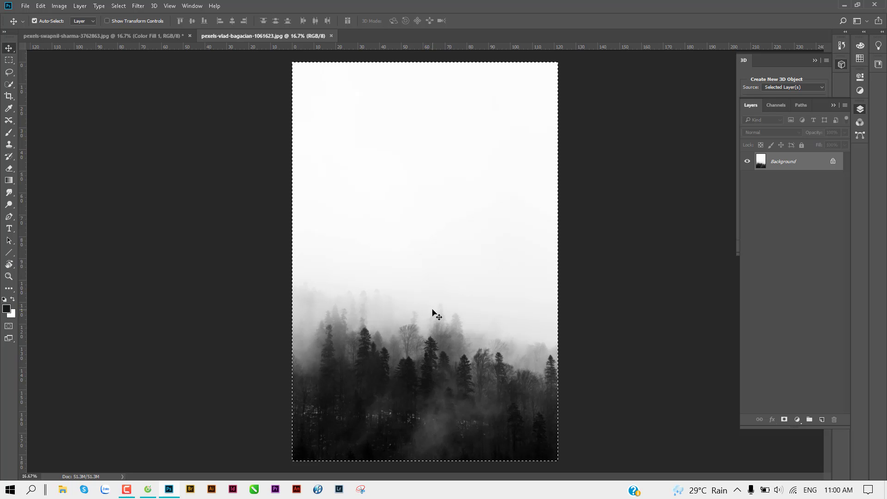
- Paste the whole forest image into the portrait as Layer 1 above Layer 0 and position it
{"action": "key", "text": "ctrl+a"}
{"action": "key", "text": "ctrl+w"}
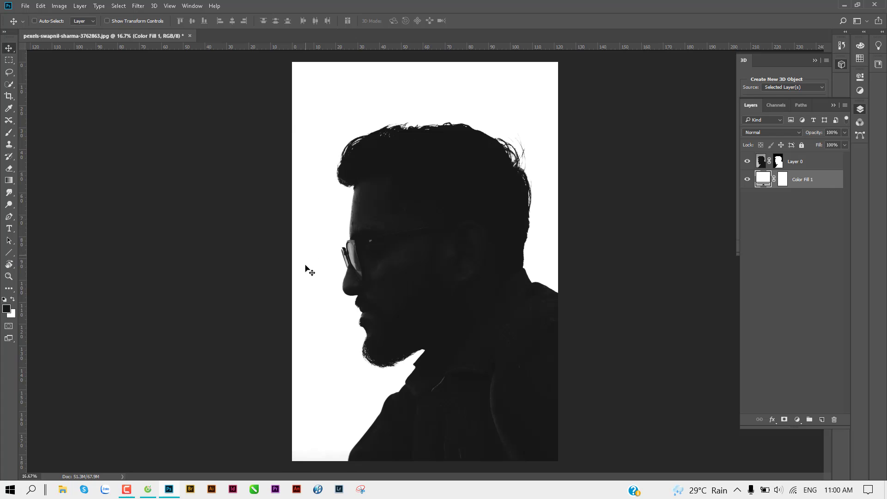
{"action": "key", "text": "ctrl"}
{"action": "key", "text": "ctrl+v"}
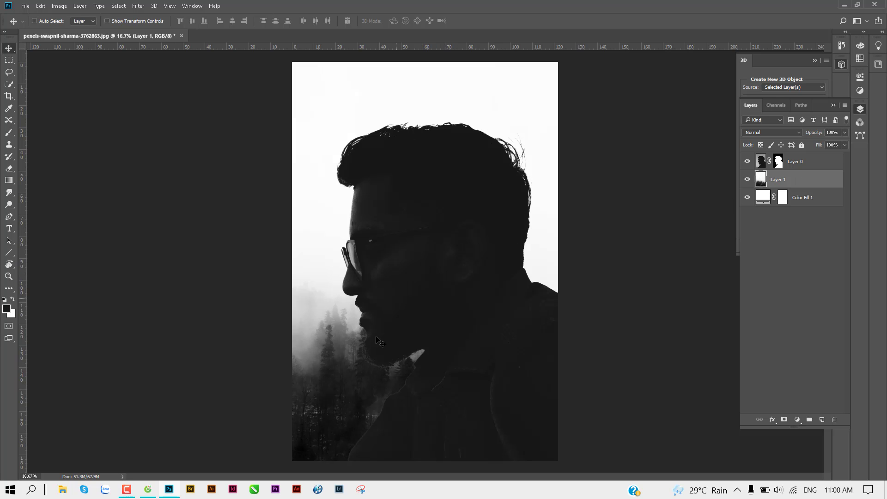
{"action": "left_click_drag", "start_coordinate": [353, 365], "coordinate": [415, 100]}
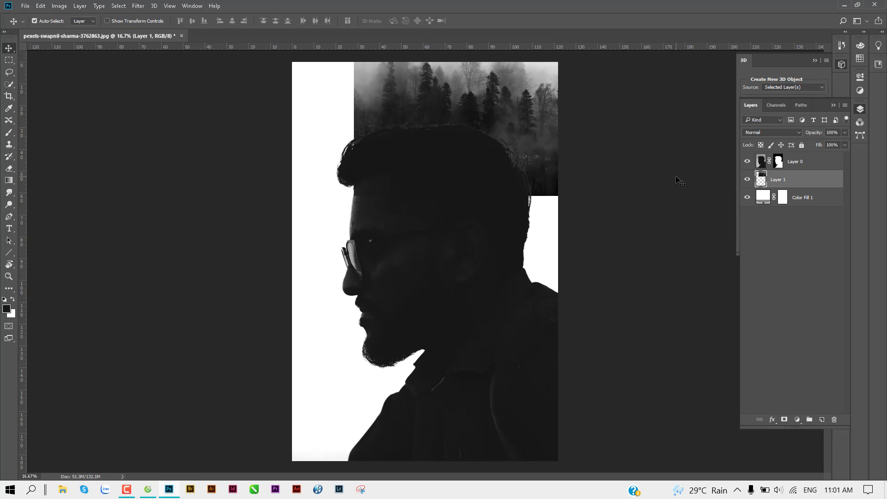
{"action": "key", "text": "ctrl+bracketright"}
{"action": "mouse_move", "coordinate": [499, 148]}
{"action": "left_mouse_down"}
{"action": "mouse_move", "coordinate": [447, 367]}
{"action": "mouse_move", "coordinate": [415, 305]}
{"action": "mouse_move", "coordinate": [398, 241]}
{"action": "left_mouse_up"}
{"action": "key", "text": "ctrl+minus"}
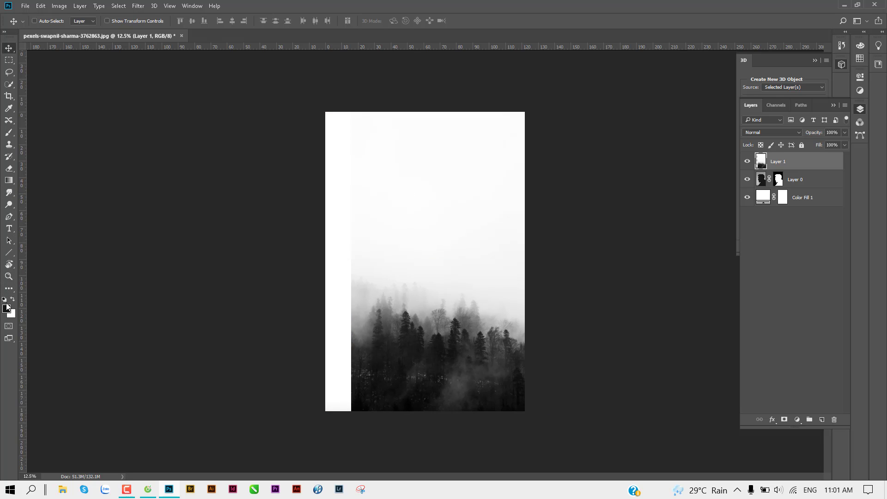
- Set the foreground colour to the fog's light grey sampled from the canvas
{"action": "left_click", "coordinate": [7, 307]}
{"action": "left_click", "coordinate": [416, 183]}
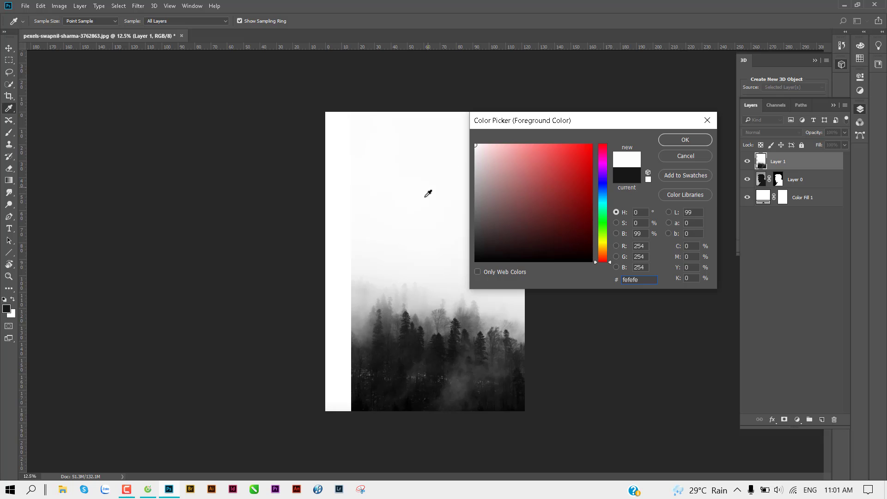
{"action": "left_click", "coordinate": [427, 270]}
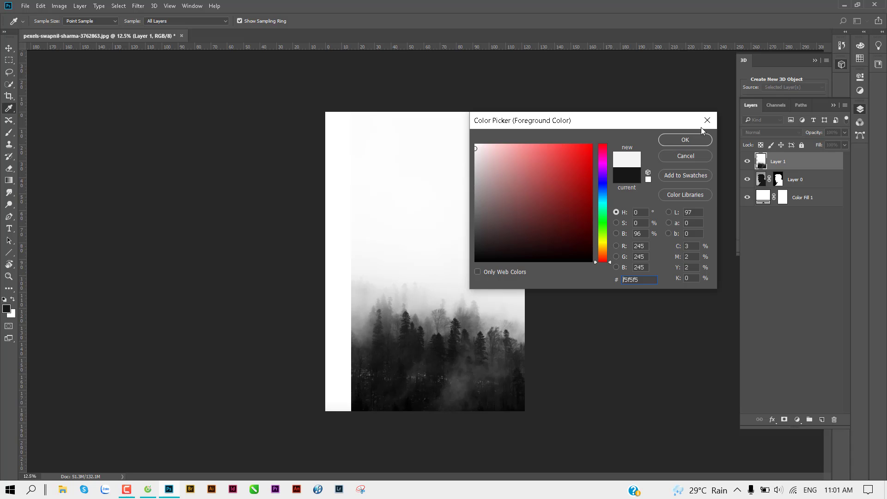
{"action": "left_click", "coordinate": [696, 138]}
{"action": "key", "text": "v"}
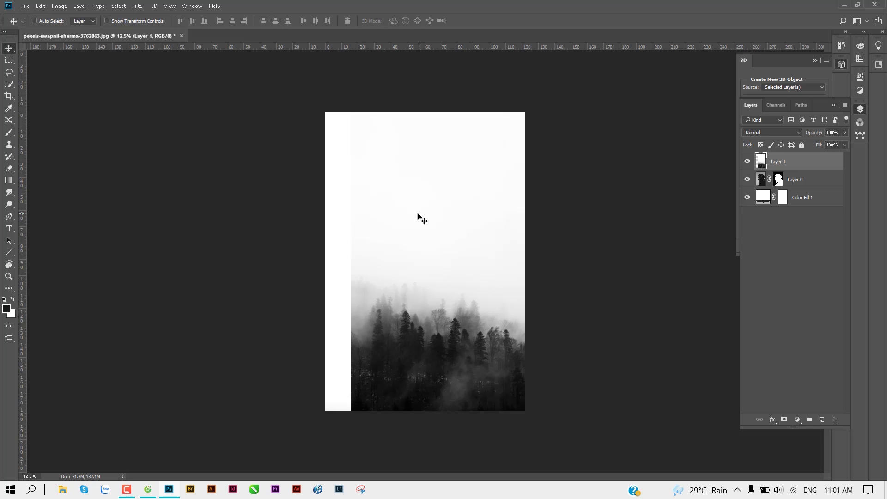
- Nudge Layer 1 down and clip it to the Layer 0 silhouette with Ctrl+Alt+G
{"action": "mouse_move", "coordinate": [398, 241]}
{"action": "left_mouse_down"}
{"action": "mouse_move", "coordinate": [397, 297]}
{"action": "mouse_move", "coordinate": [382, 303]}
{"action": "left_mouse_up"}
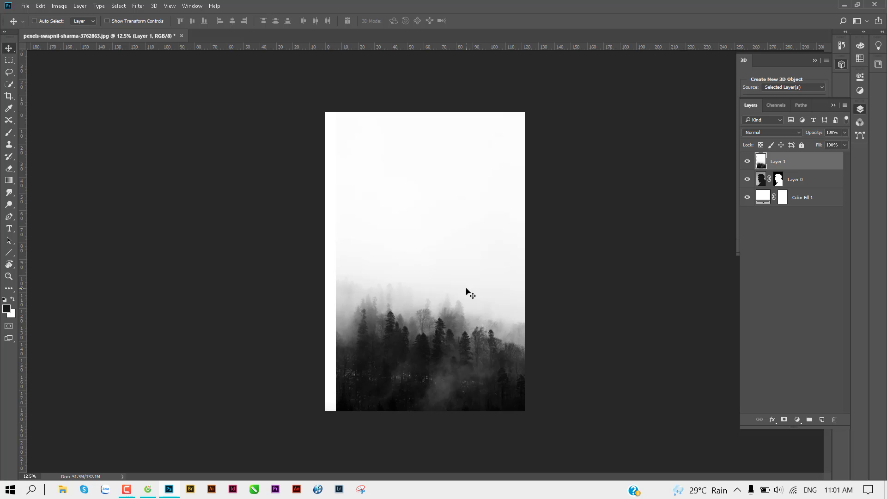
{"action": "key", "text": "ctrl"}
{"action": "key", "text": "ctrl+alt+g"}
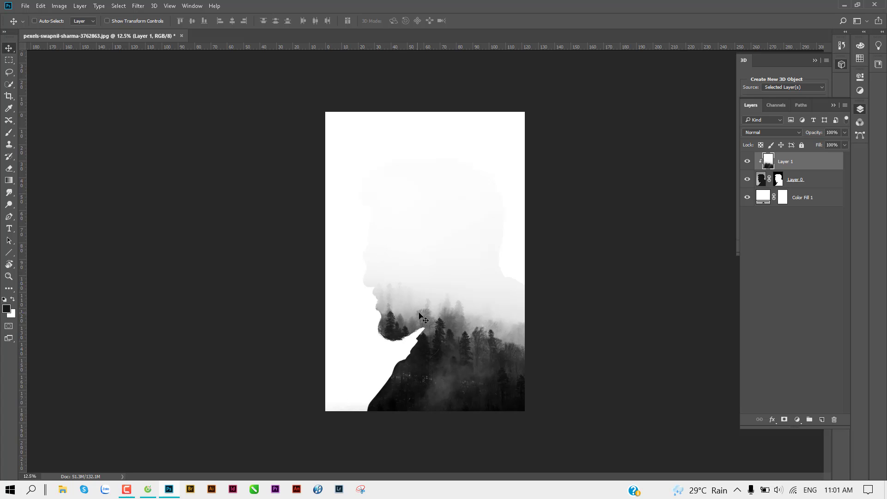
{"action": "key", "text": "ctrl+t"}
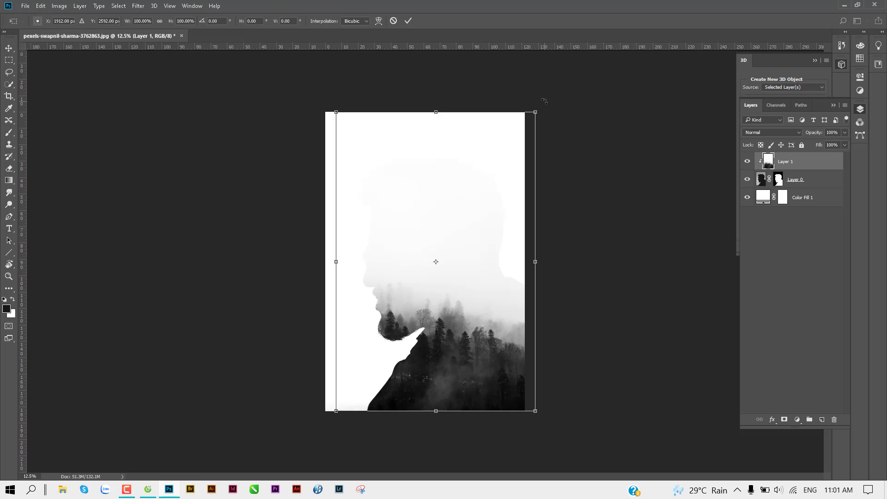
- Rotate the forest about 57° and scale it to about 148% across the face, then commit
{"action": "mouse_move", "coordinate": [544, 101]}
{"action": "left_mouse_down"}
{"action": "mouse_move", "coordinate": [687, 256]}
{"action": "mouse_move", "coordinate": [544, 113]}
{"action": "left_mouse_up"}
{"action": "left_click_drag", "start_coordinate": [615, 261], "coordinate": [746, 250]}
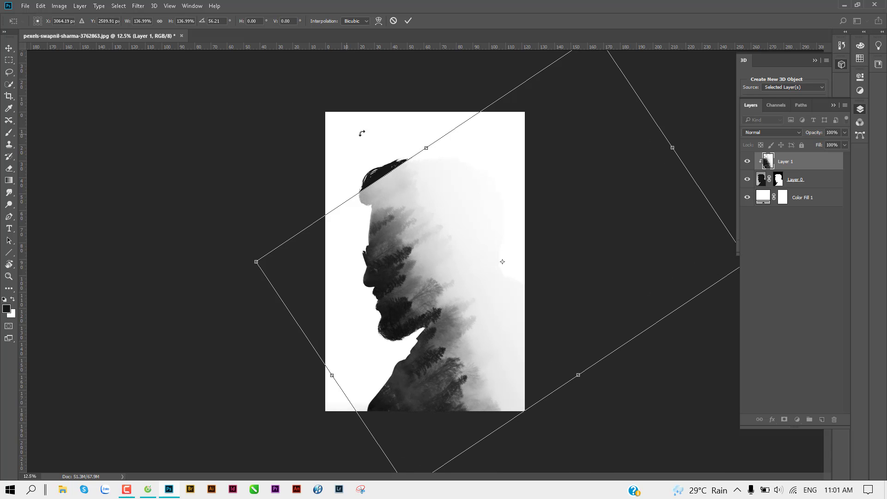
{"action": "key", "text": "ctrl+minus"}
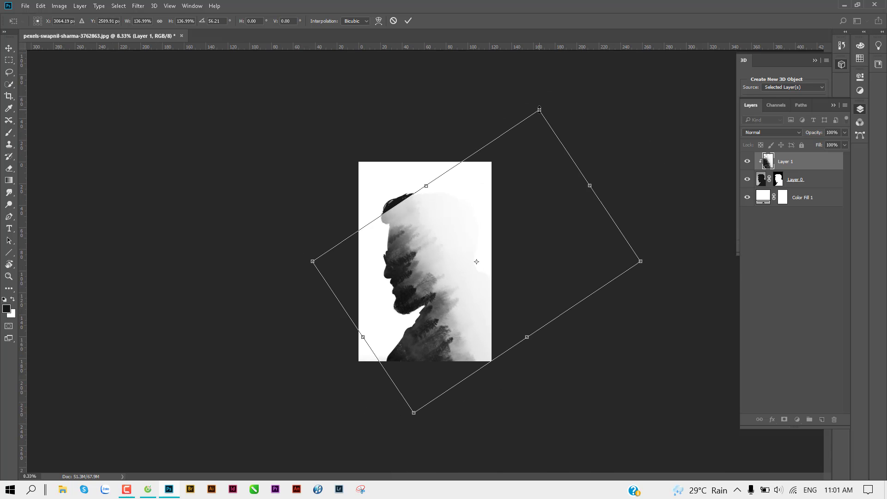
{"action": "left_click_drag", "start_coordinate": [539, 109], "coordinate": [546, 91]}
{"action": "left_click_drag", "start_coordinate": [434, 222], "coordinate": [445, 214]}
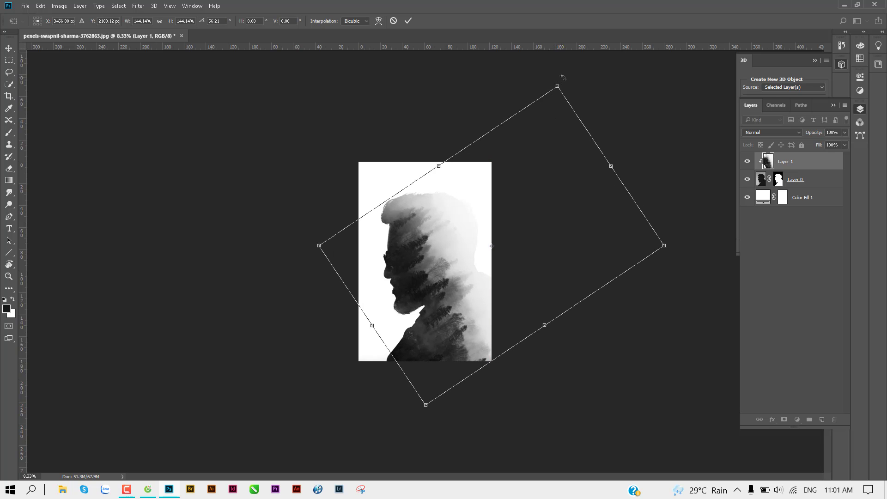
{"action": "left_click_drag", "start_coordinate": [562, 77], "coordinate": [567, 79]}
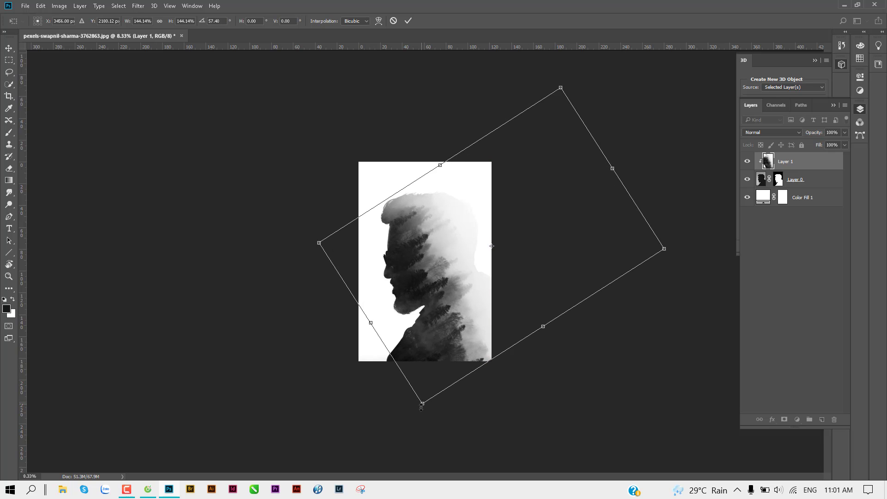
{"action": "left_click_drag", "start_coordinate": [422, 406], "coordinate": [418, 410]}
{"action": "key", "text": "ctrl+plus"}
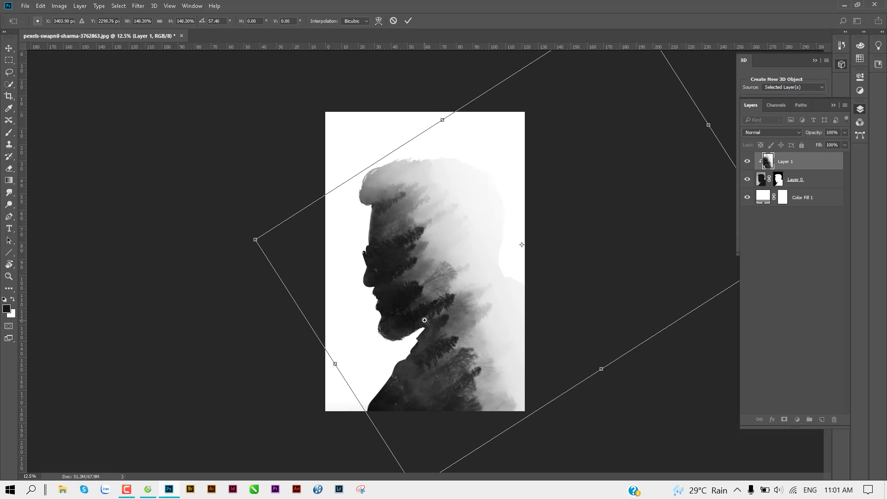
{"action": "key", "text": "Return"}
{"action": "scroll", "coordinate": [466, 242], "scroll_direction": "up", "scroll_amount": 2}
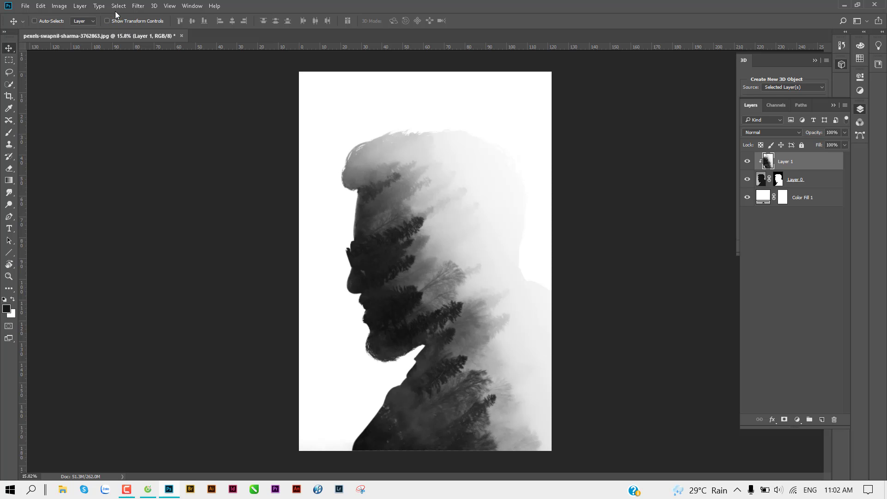
- Apply Levels to the forest layer with input levels 32, 0.84 and 241
{"action": "left_click", "coordinate": [59, 6]}
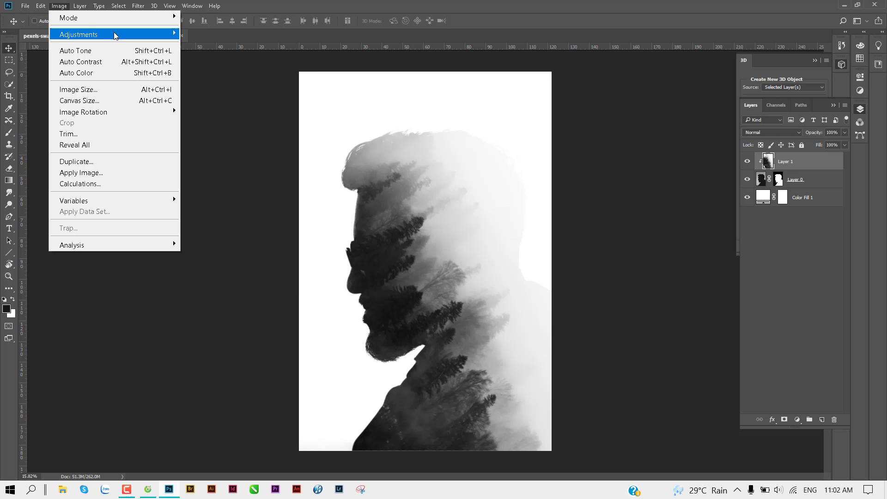
{"action": "mouse_move", "coordinate": [79, 34]}
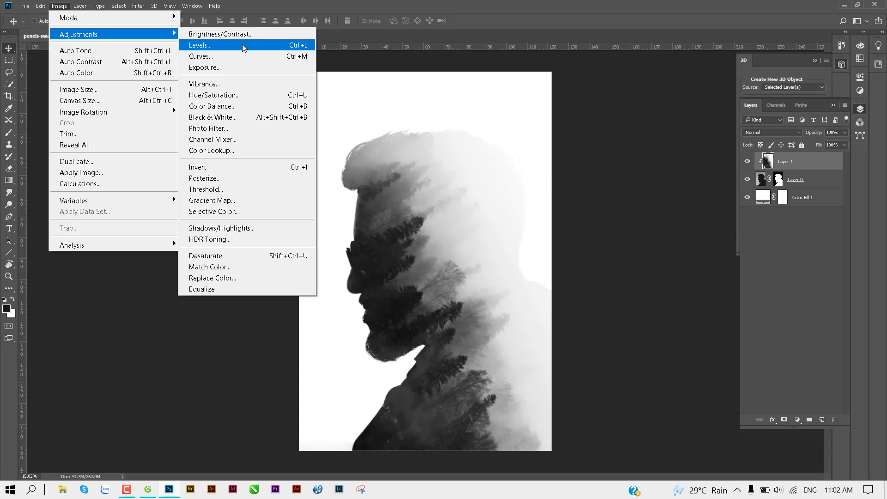
{"action": "left_click", "coordinate": [242, 45]}
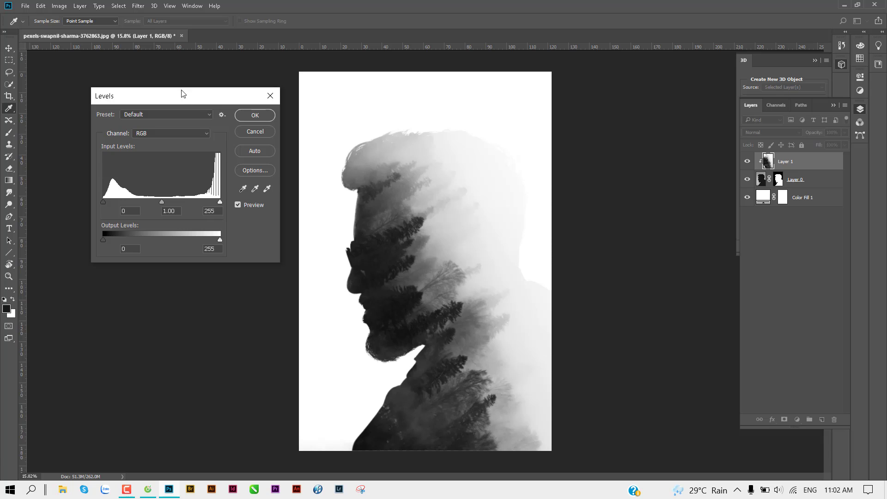
{"action": "left_click_drag", "start_coordinate": [182, 94], "coordinate": [172, 83]}
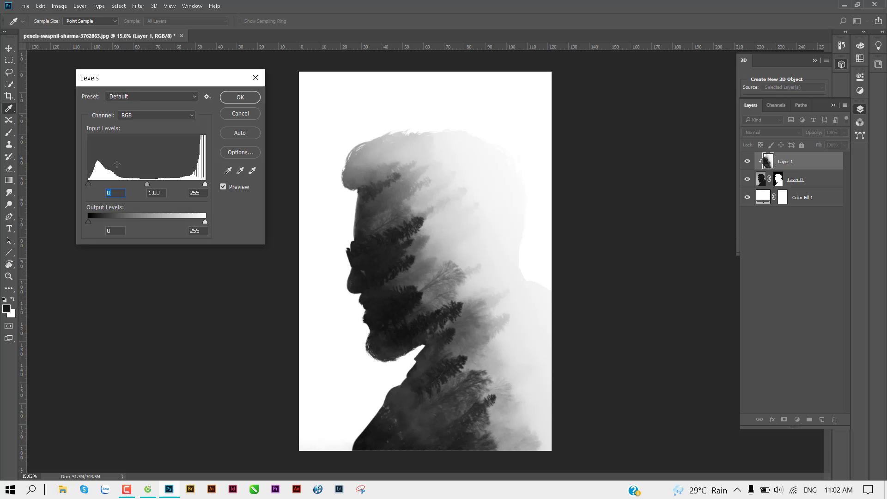
{"action": "mouse_move", "coordinate": [205, 184]}
{"action": "left_mouse_down"}
{"action": "mouse_move", "coordinate": [179, 184]}
{"action": "mouse_move", "coordinate": [207, 184]}
{"action": "mouse_move", "coordinate": [199, 185]}
{"action": "left_mouse_up"}
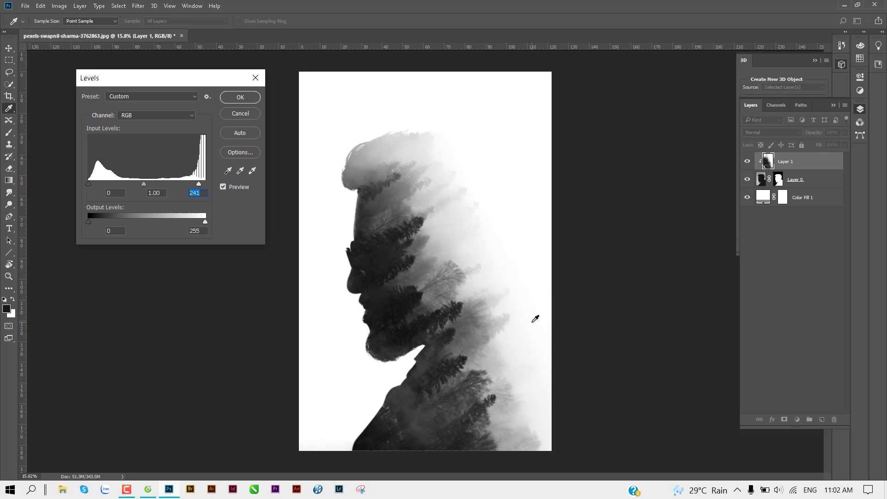
{"action": "key", "text": "ctrl+z"}
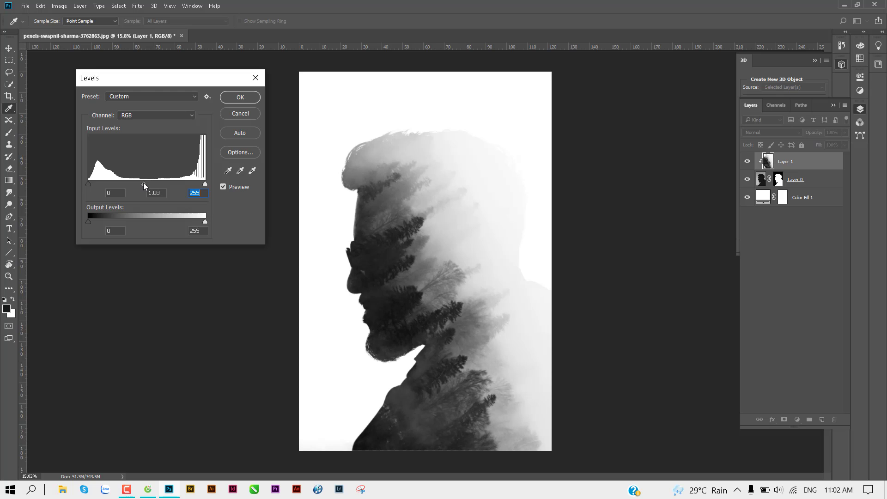
{"action": "left_click_drag", "start_coordinate": [144, 184], "coordinate": [153, 186]}
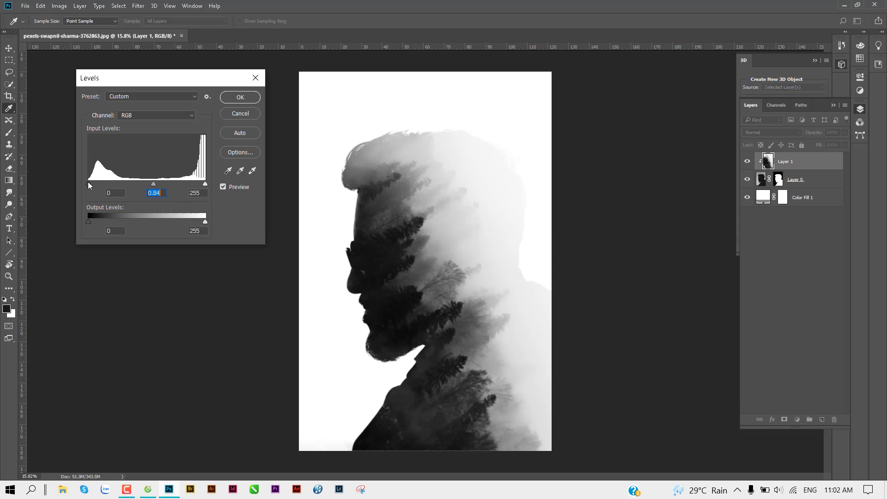
{"action": "left_click_drag", "start_coordinate": [87, 182], "coordinate": [101, 180]}
{"action": "left_click", "coordinate": [103, 180]}
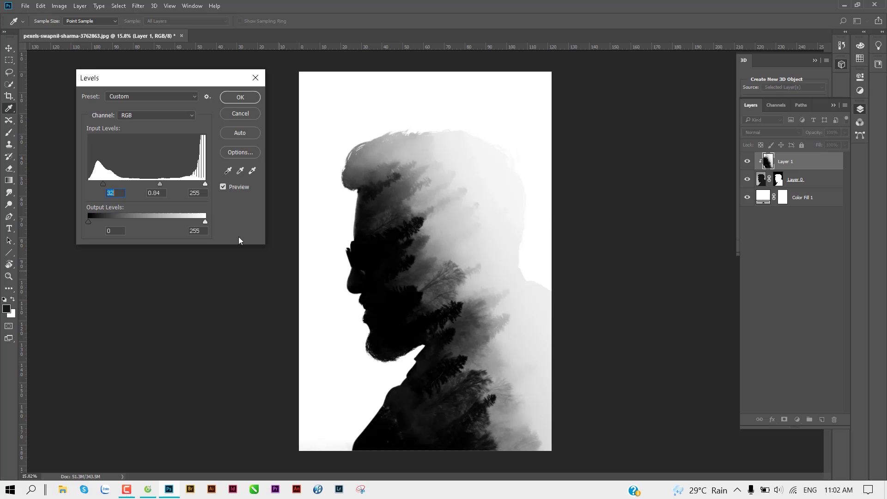
{"action": "left_click_drag", "start_coordinate": [205, 184], "coordinate": [199, 184]}
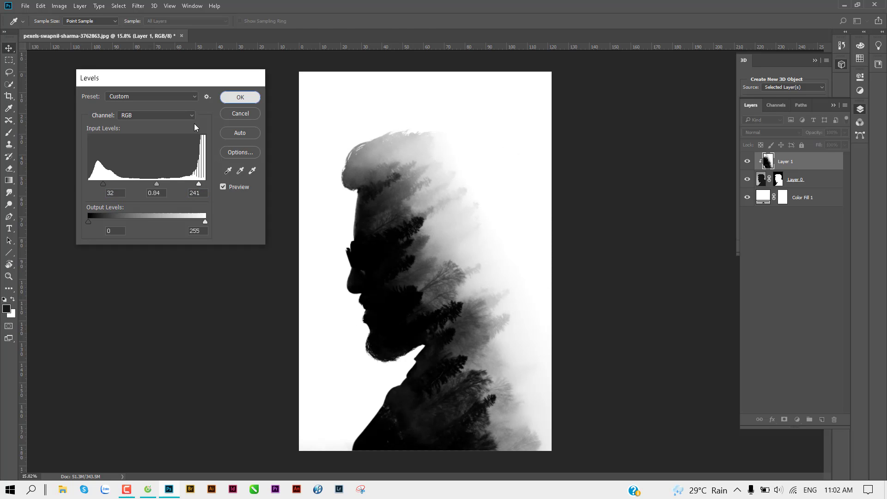
{"action": "left_click", "coordinate": [240, 97]}
{"action": "key", "text": "ctrl+minus"}
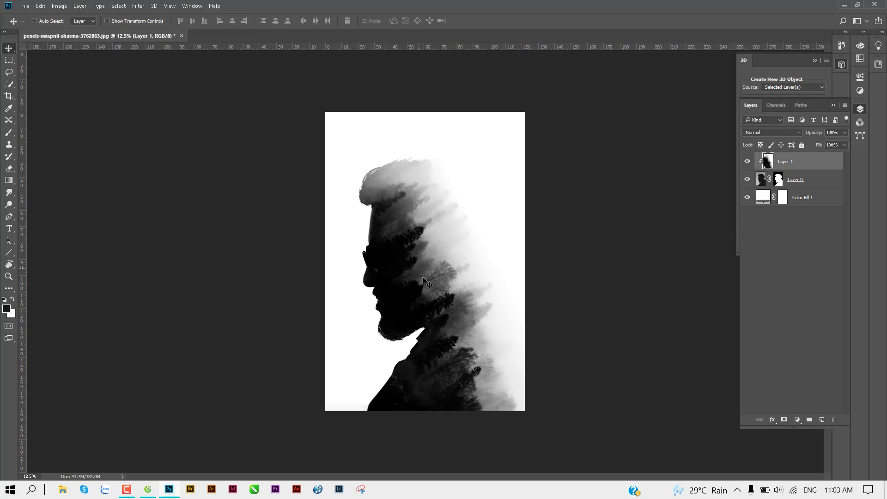
- Nudge the clipped forest slightly and scale it up to about 107%, then commit the transform
{"action": "key", "text": "ctrl"}
{"action": "key", "text": "ctrl+minus"}
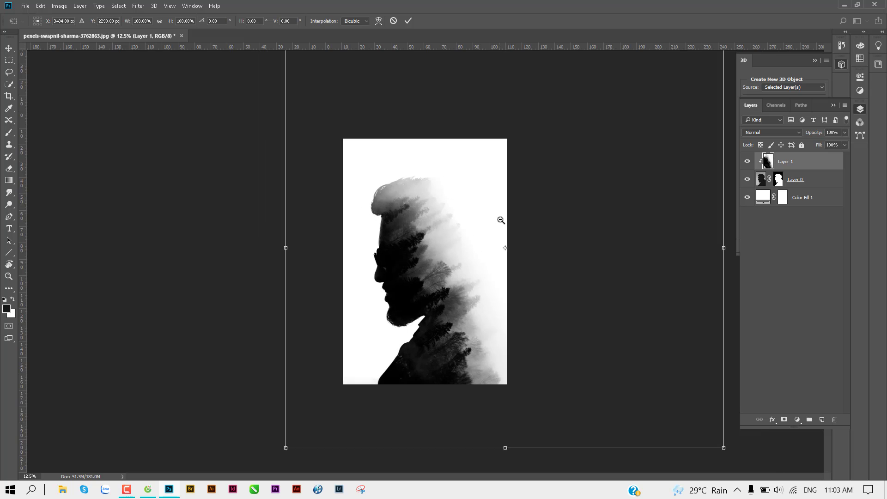
{"action": "left_click_drag", "start_coordinate": [570, 137], "coordinate": [575, 138]}
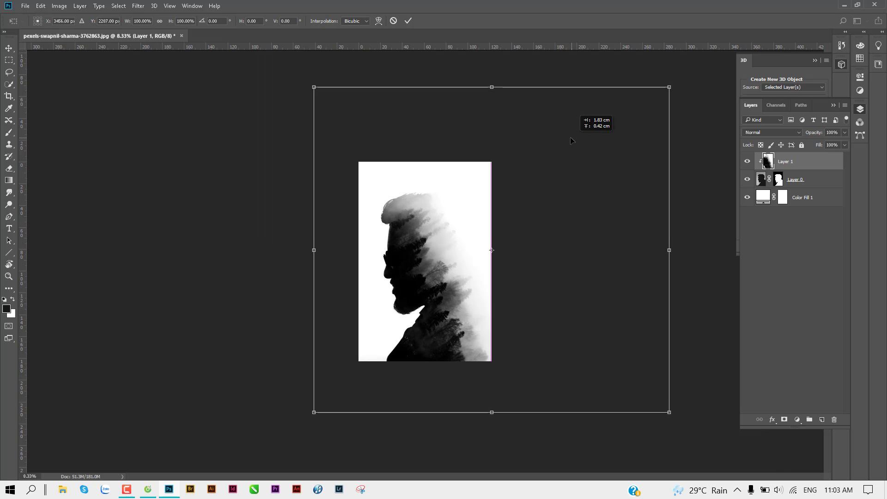
{"action": "left_click_drag", "start_coordinate": [676, 79], "coordinate": [694, 59]}
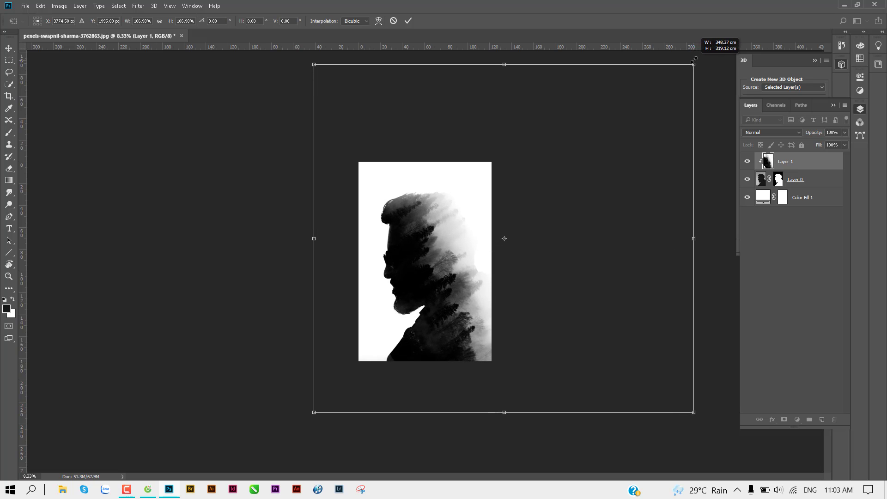
{"action": "key", "text": "Return"}
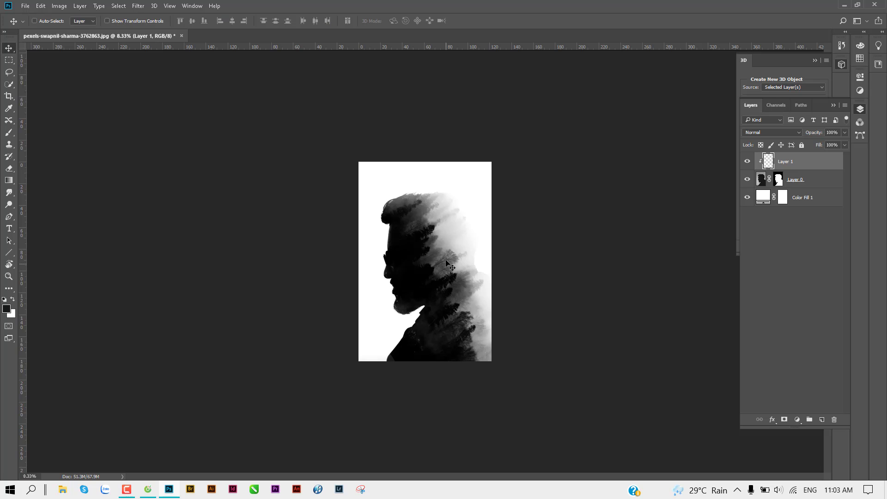
{"action": "key", "text": "ctrl+plus"}
{"action": "key", "text": "ctrl+plus"}
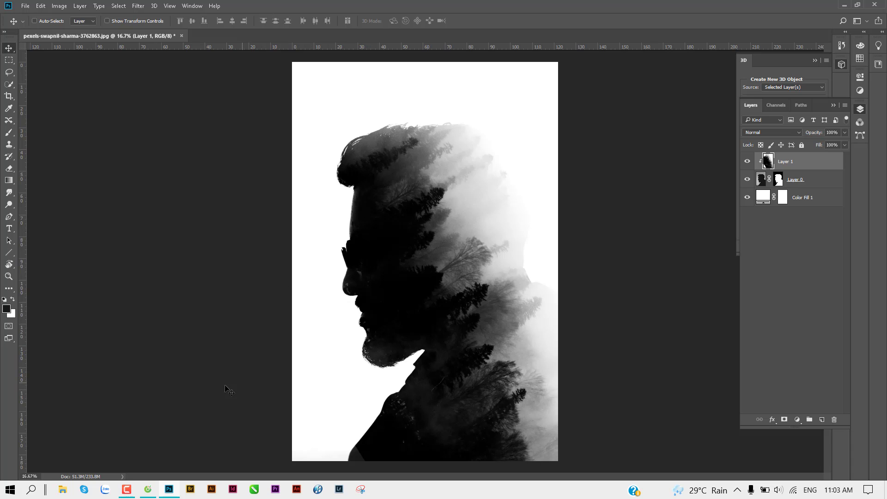
{"action": "left_click", "coordinate": [127, 489]}
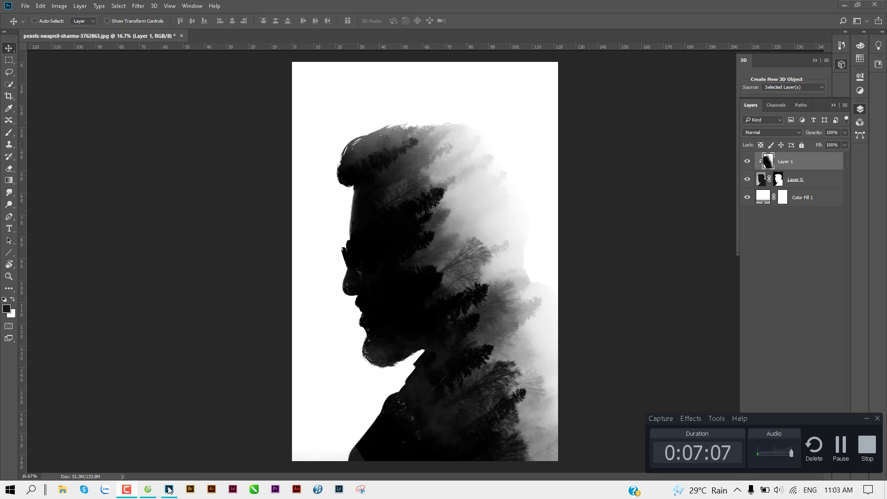